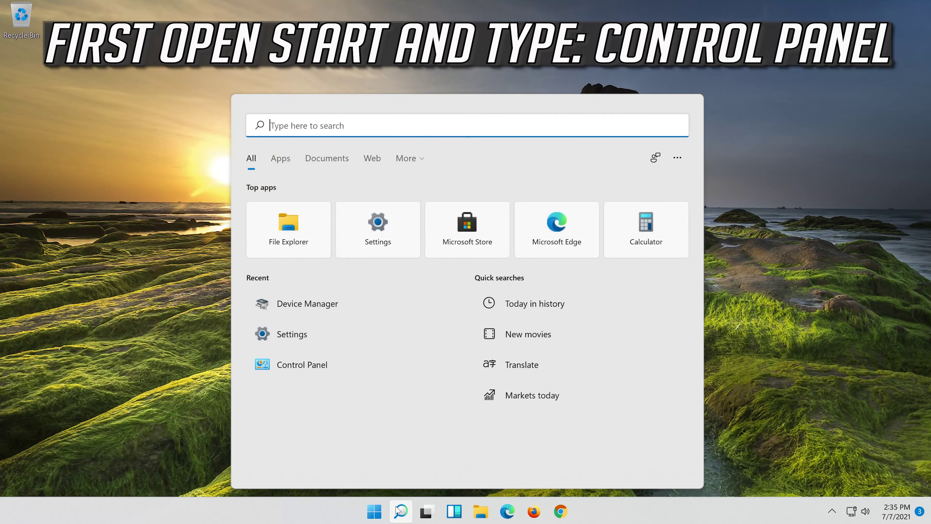
# Search the Start menu for 'control panel' and launch the Control Panel app
pyautogui.write('control pan')
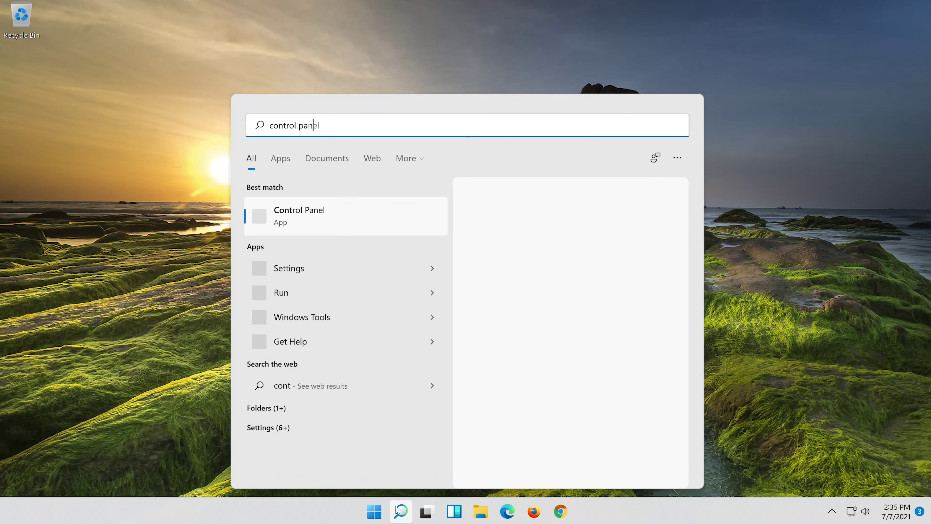
pyautogui.write('el')
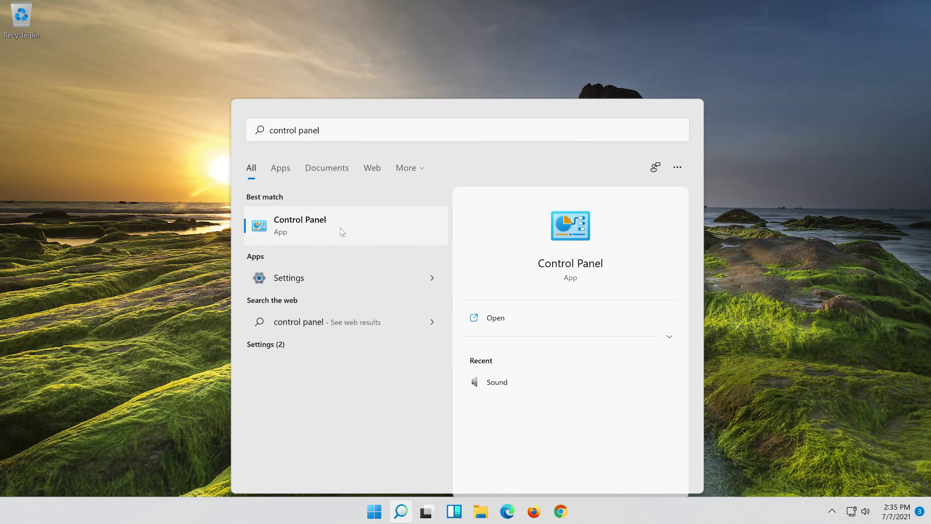
pyautogui.click(340, 229)
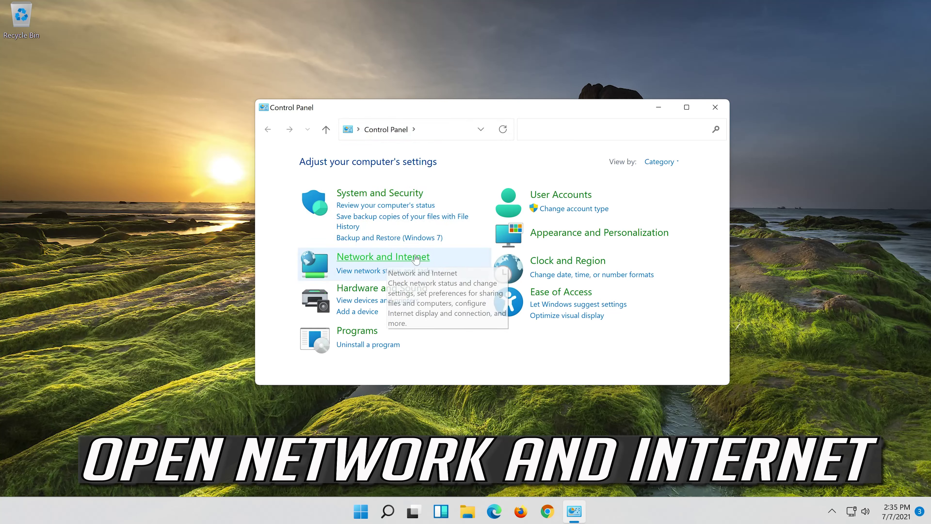
# Go to Network and Internet > Network and Sharing Center and show the Ethernet0 status
pyautogui.click(402, 257)
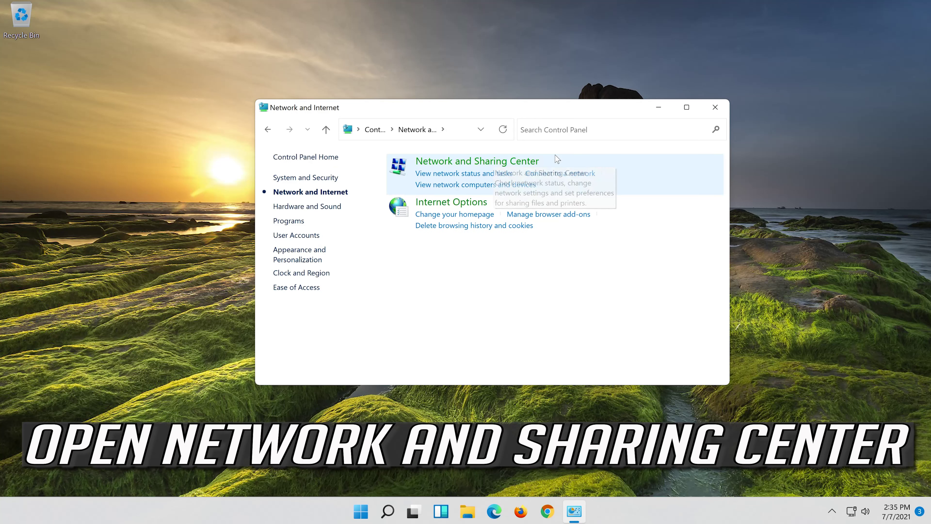
pyautogui.click(453, 161)
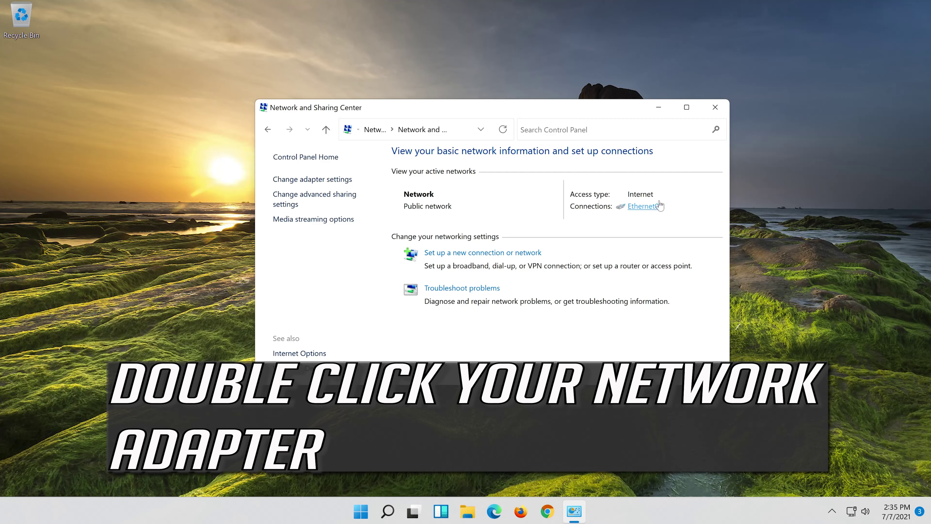
pyautogui.click(641, 209)
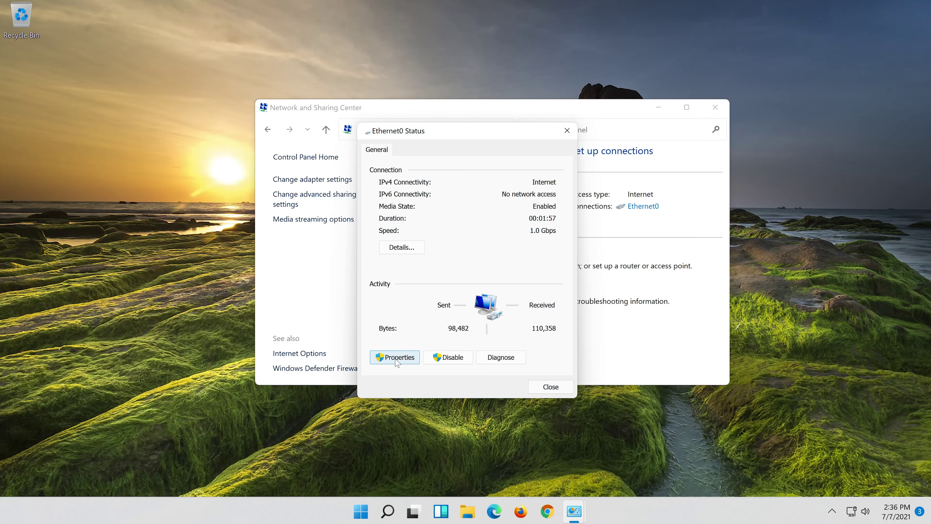
# From Ethernet0's properties, open the Internet Protocol Version 4 (TCP/IPv4) properties
pyautogui.click(396, 358)
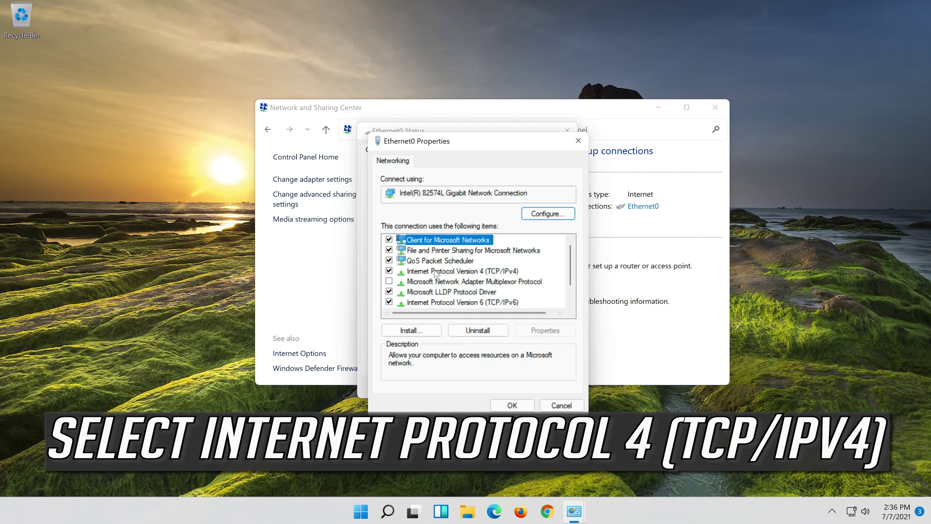
pyautogui.click(438, 275)
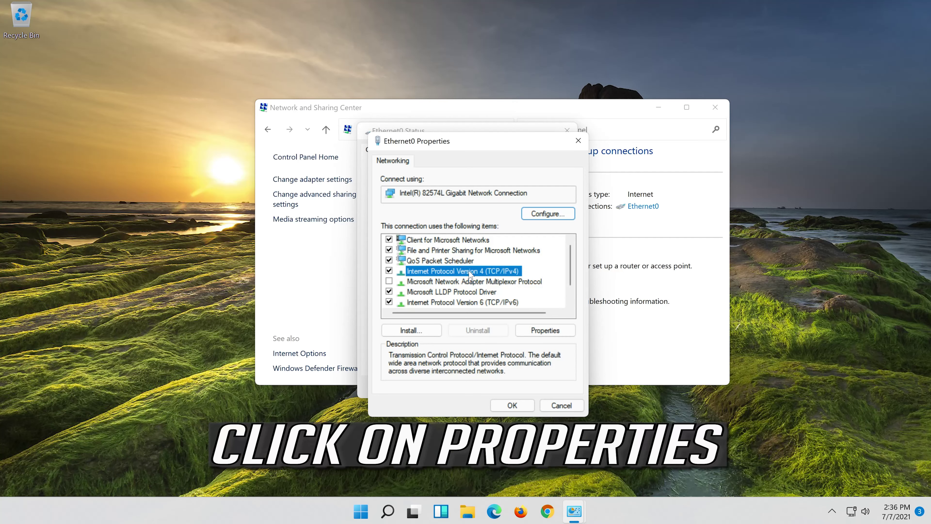
pyautogui.click(547, 334)
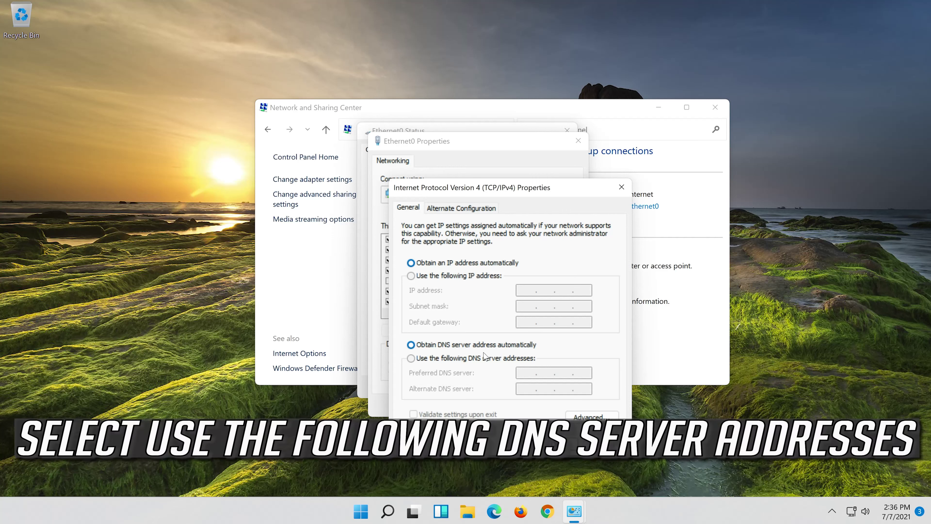
# Use manual DNS servers: preferred 8.8.8.8 and alternate 8.8.4.4
pyautogui.click(412, 359)
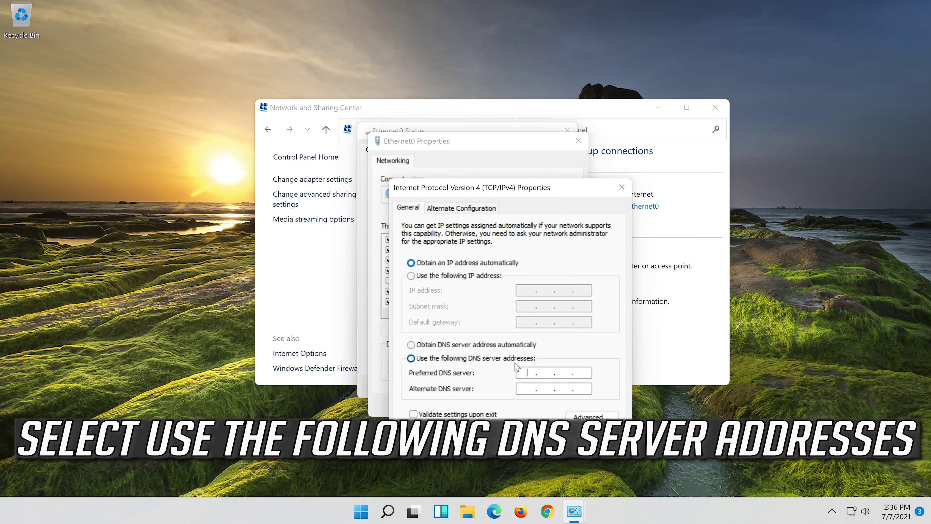
pyautogui.click(529, 373)
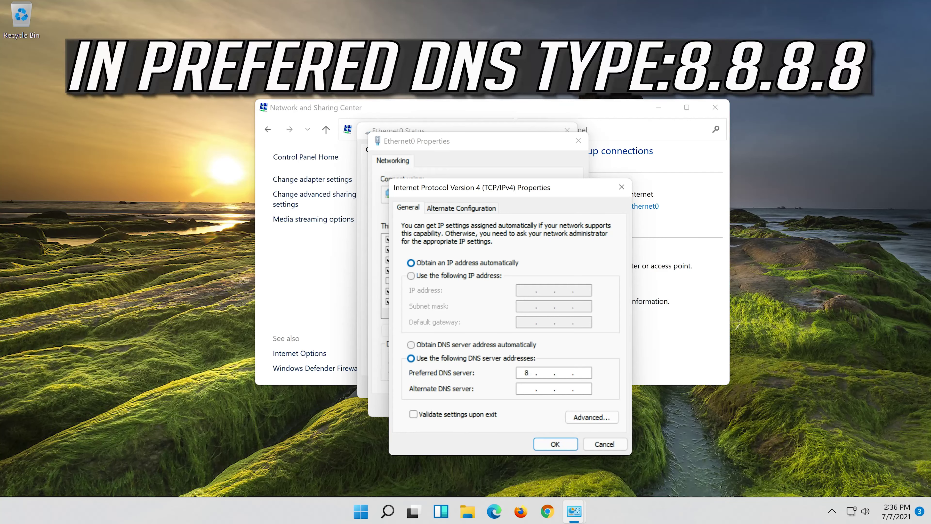
pyautogui.write('8.8.8.')
pyautogui.click(527, 389)
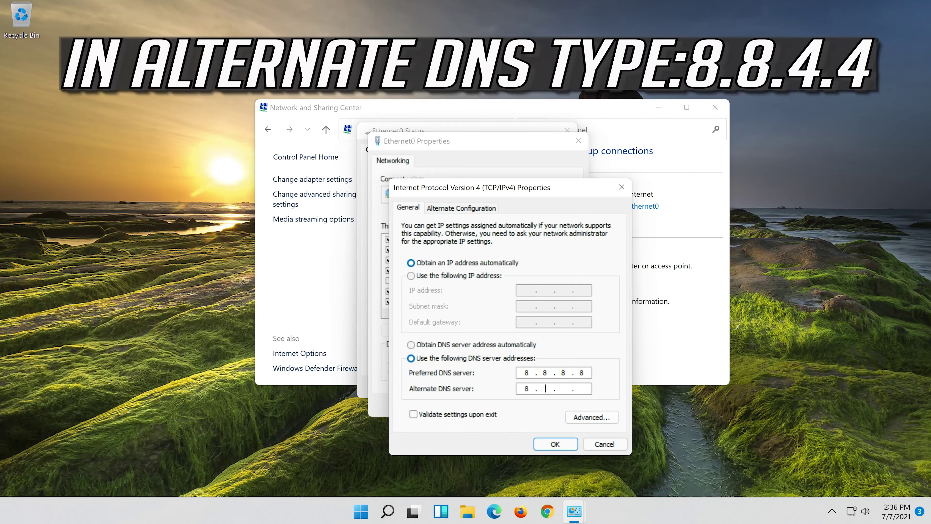
pyautogui.write('8.8.4.')
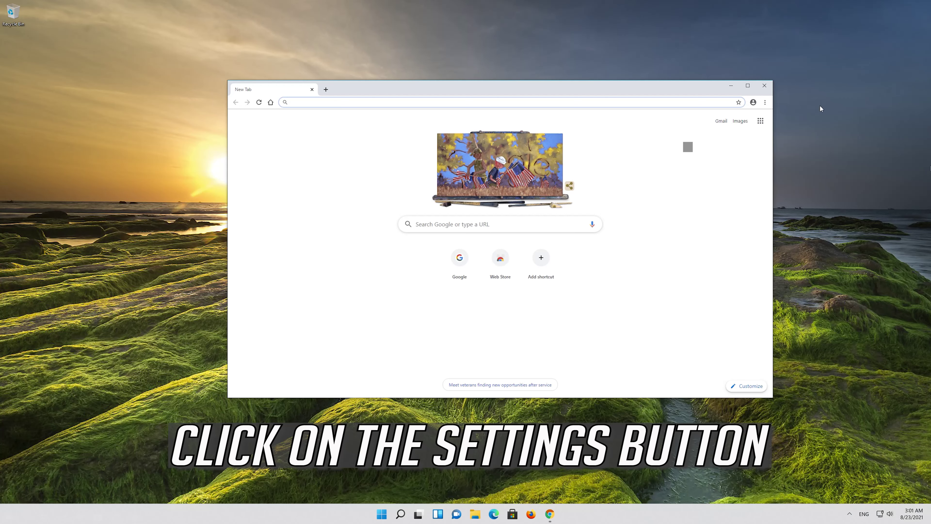
# Open Chrome's Settings page from the three-dot menu
pyautogui.click(765, 103)
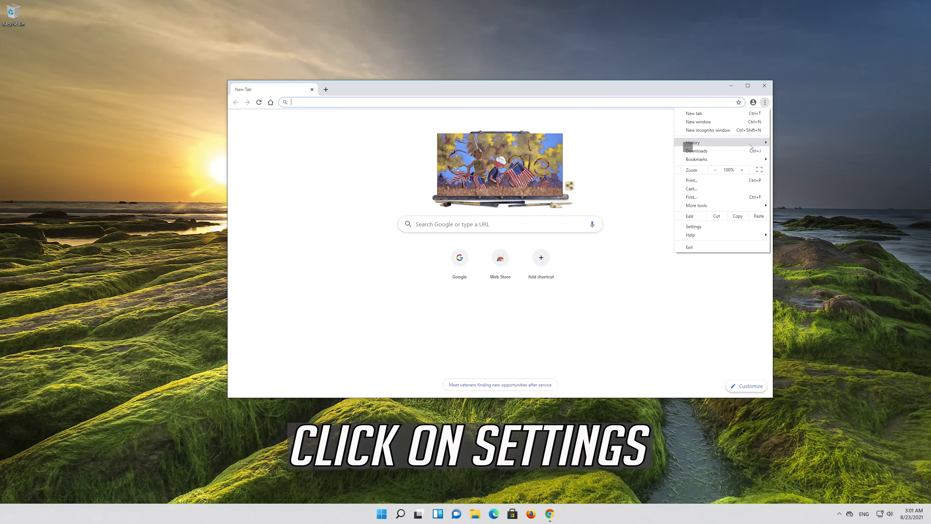
pyautogui.click(722, 226)
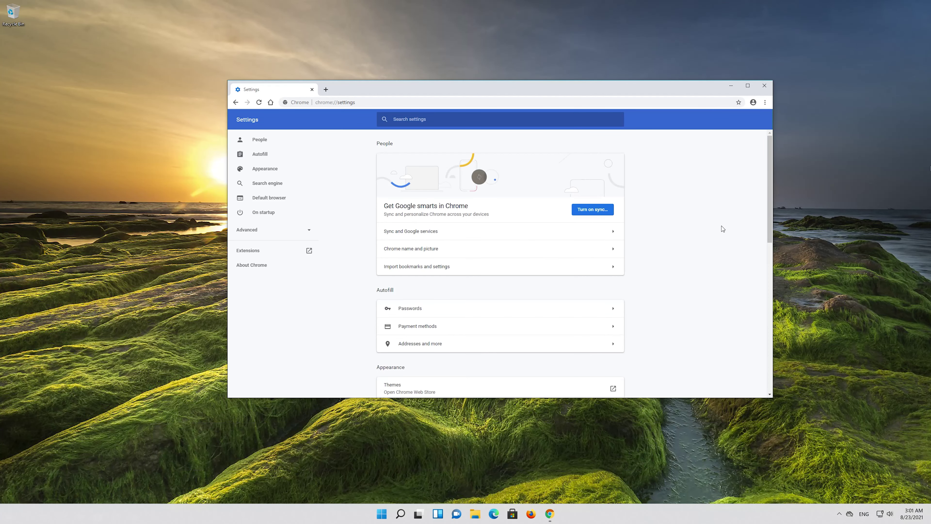
# Expand Chrome's advanced settings and bring up Clear browsing data under Privacy and security
pyautogui.scroll(-5, 576, 232)
pyautogui.scroll(-3, 576, 232)
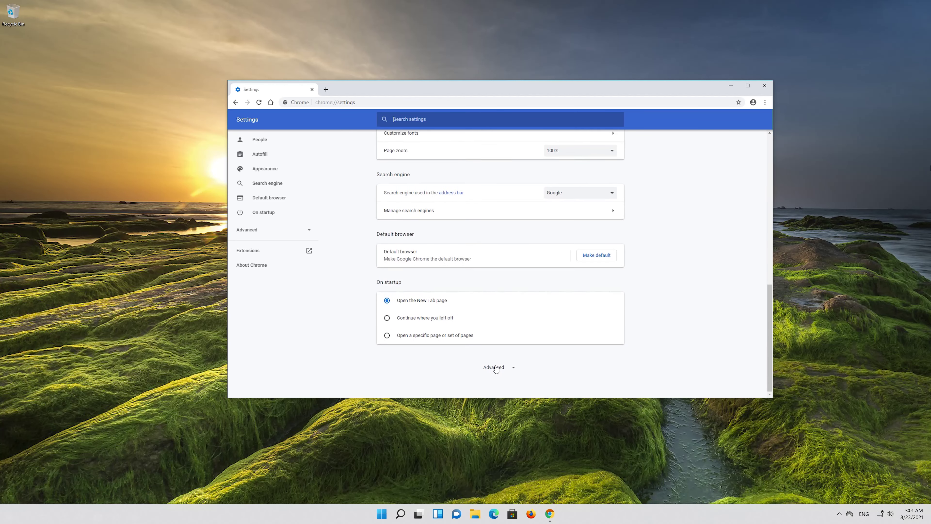
pyautogui.click(511, 368)
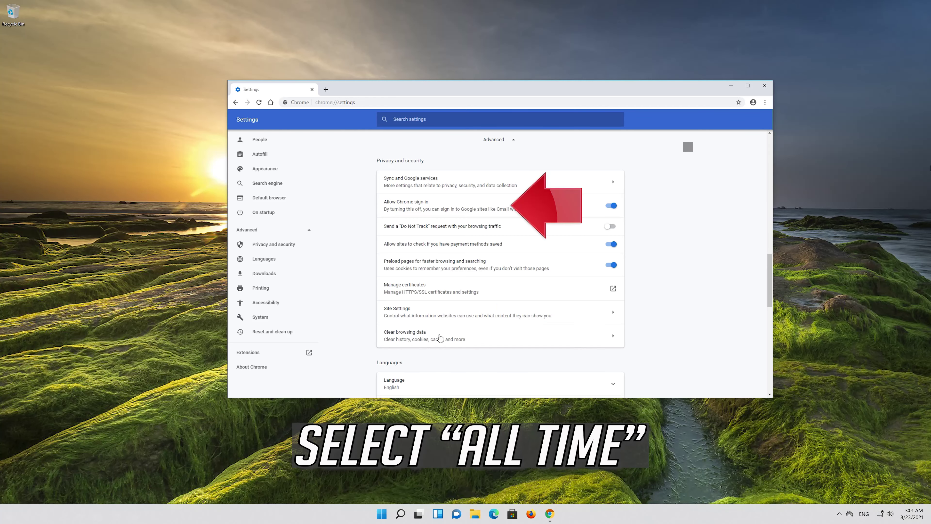
pyautogui.click(440, 337)
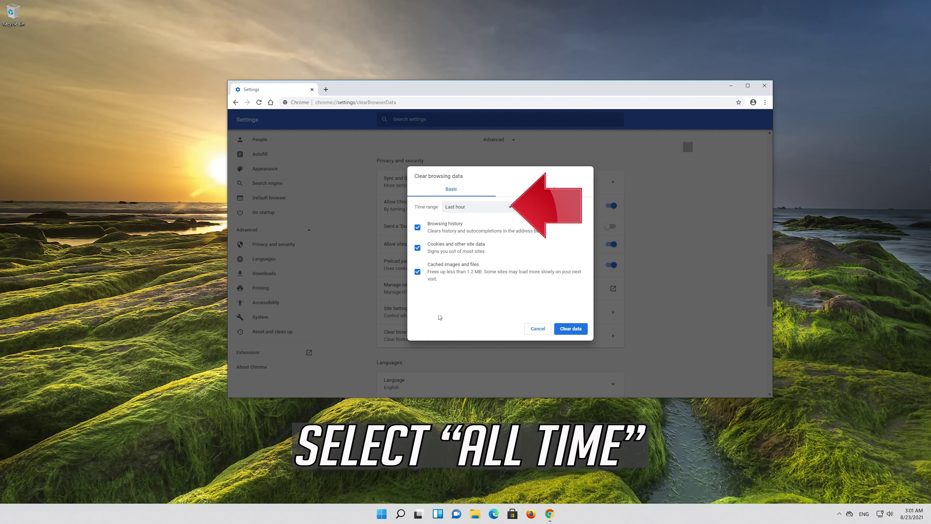
# Set the time range to All time and switch to the dialog's Advanced tab
pyautogui.click(456, 211)
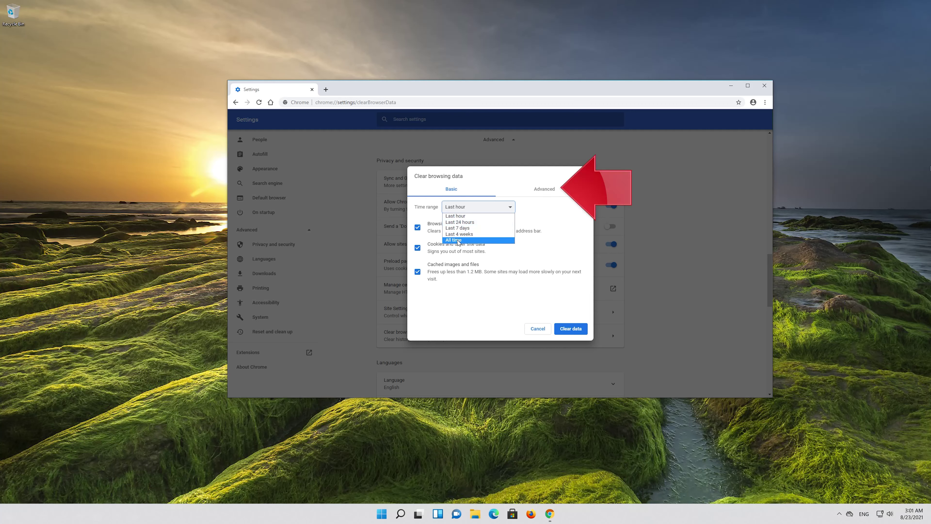
pyautogui.click(475, 241)
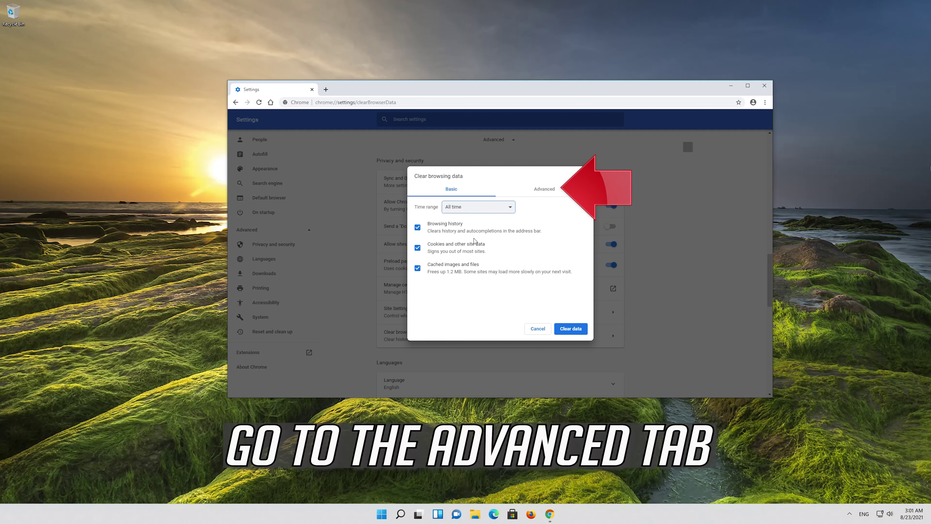
pyautogui.click(544, 194)
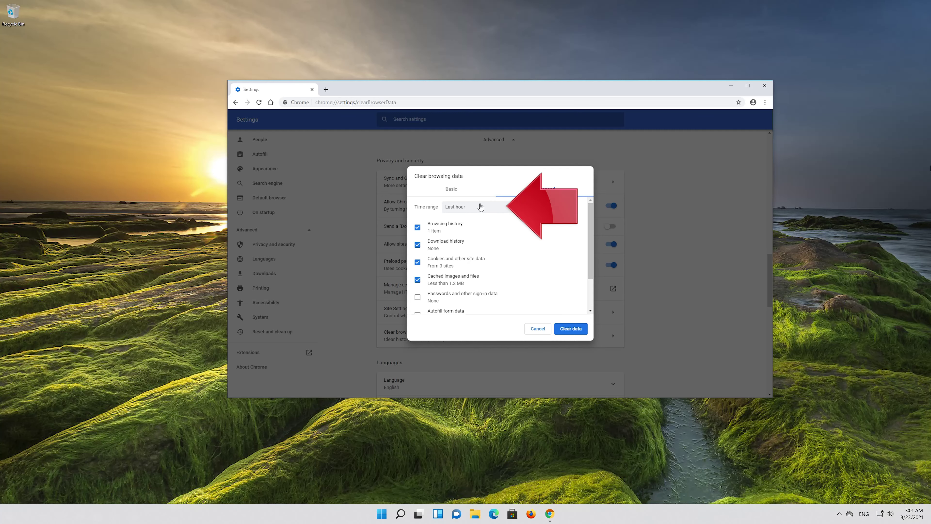
# Clear all-time data on the Advanced tab, adding Site Settings, Autofill form data and Hosted app data
pyautogui.click(481, 207)
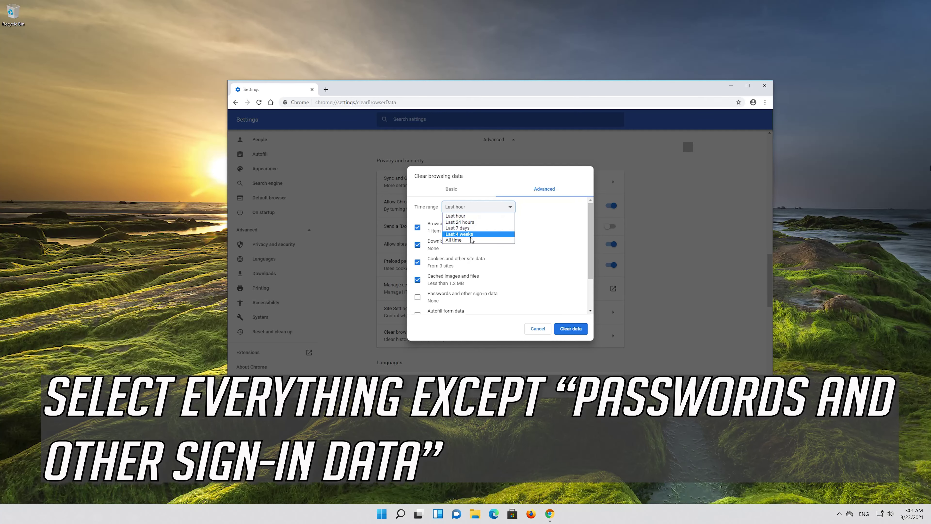
pyautogui.click(471, 240)
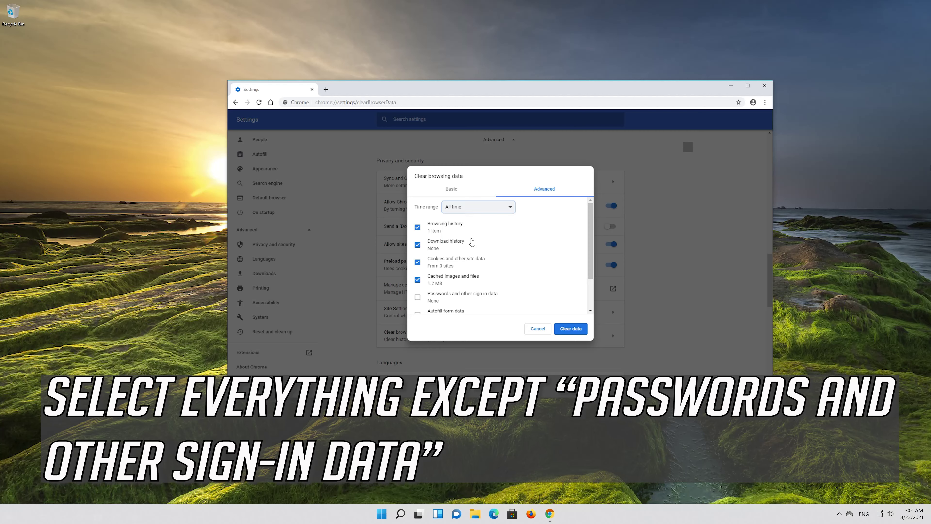
pyautogui.scroll(-1, 593, 228)
pyautogui.scroll(-1, 592, 228)
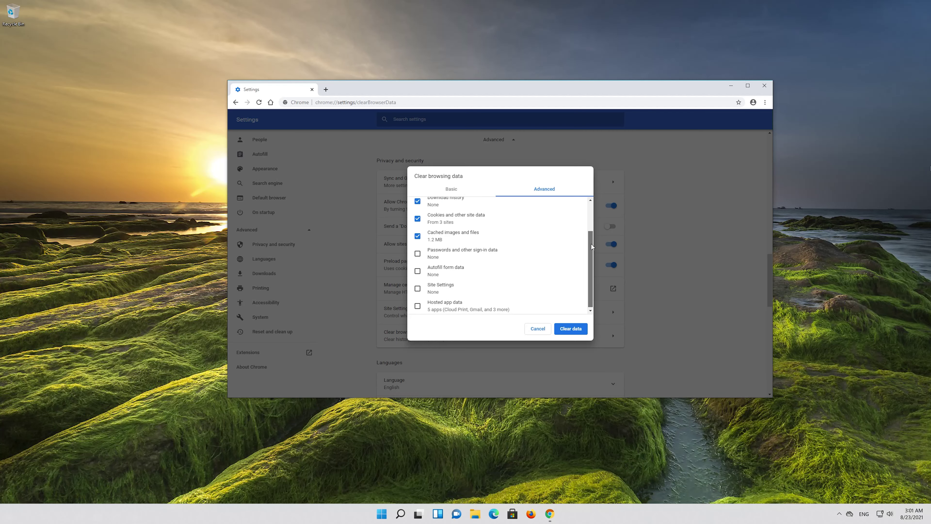
pyautogui.click(418, 288)
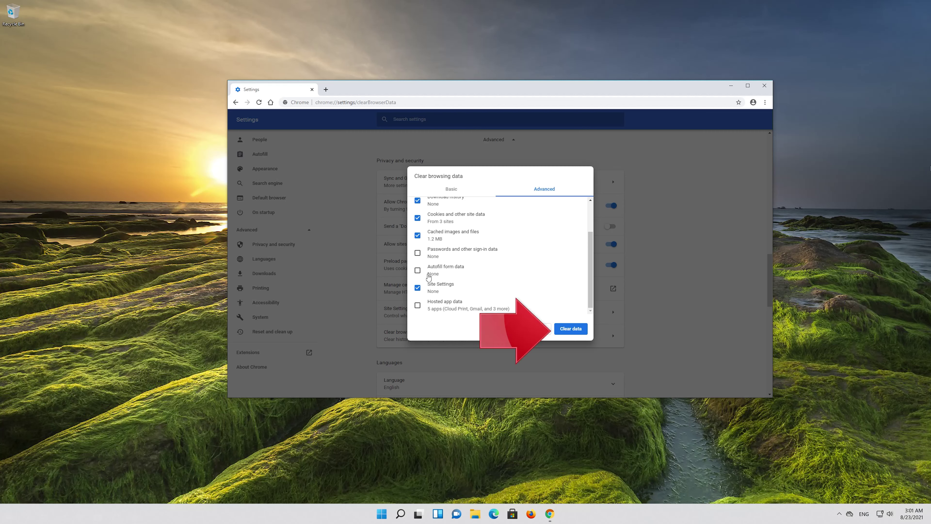
pyautogui.click(418, 271)
pyautogui.click(416, 306)
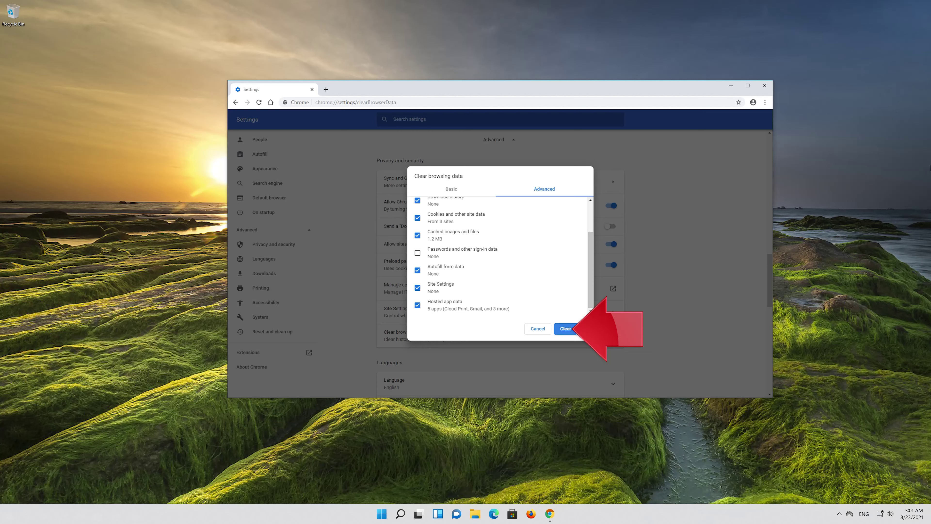
pyautogui.click(570, 329)
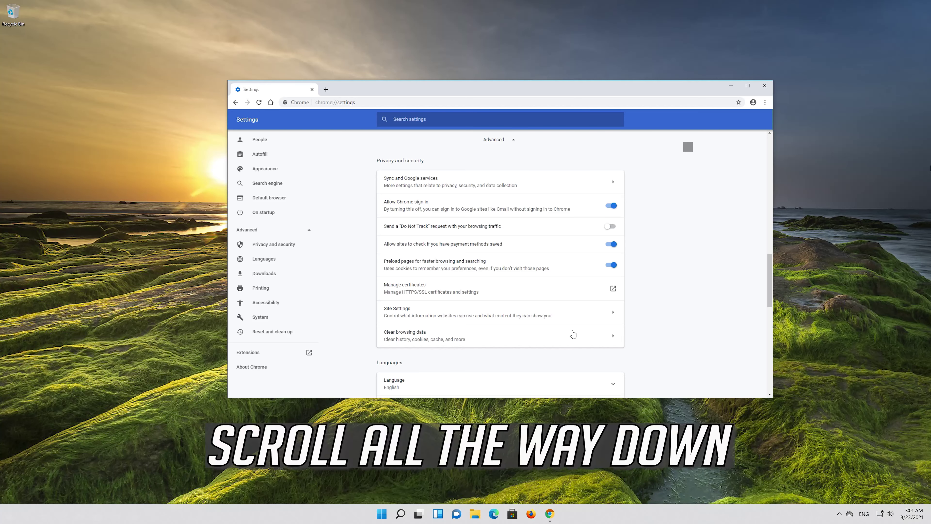
# Under Reset and clean up, choose Restore settings to their original defaults
pyautogui.scroll(-10, 573, 334)
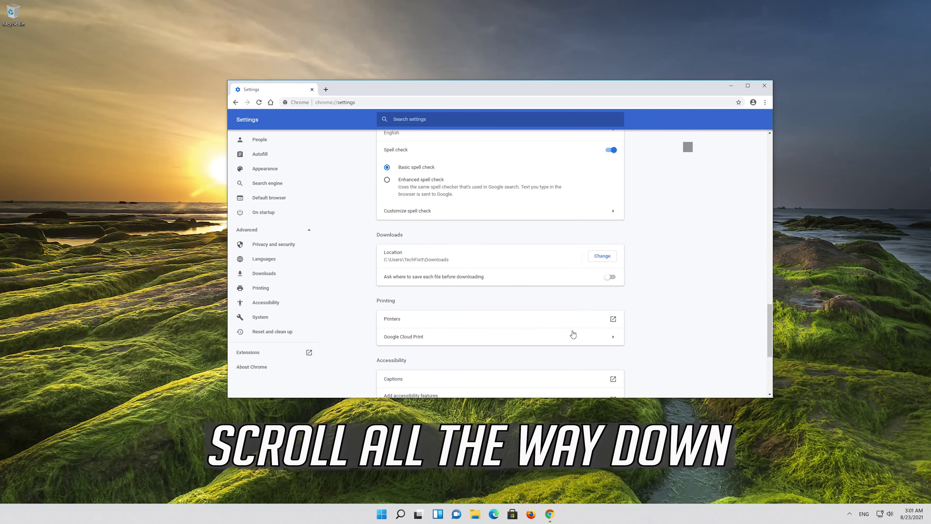
pyautogui.scroll(-2, 573, 335)
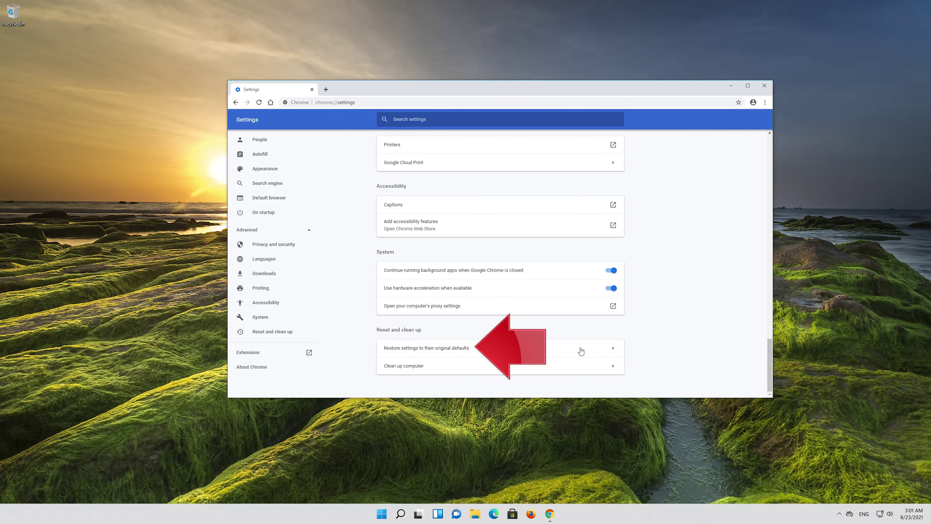
pyautogui.click(581, 351)
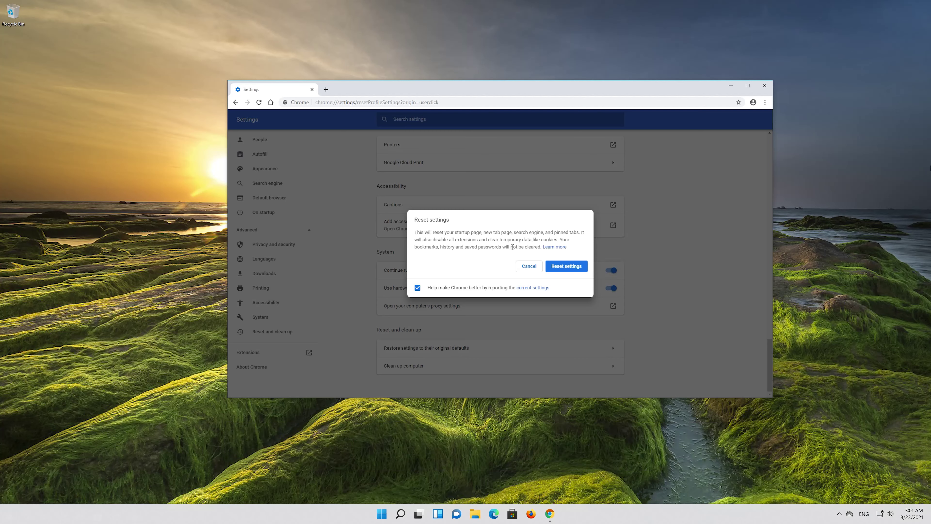
# Confirm the Reset settings dialog to restore Chrome's original defaults
pyautogui.click(581, 271)
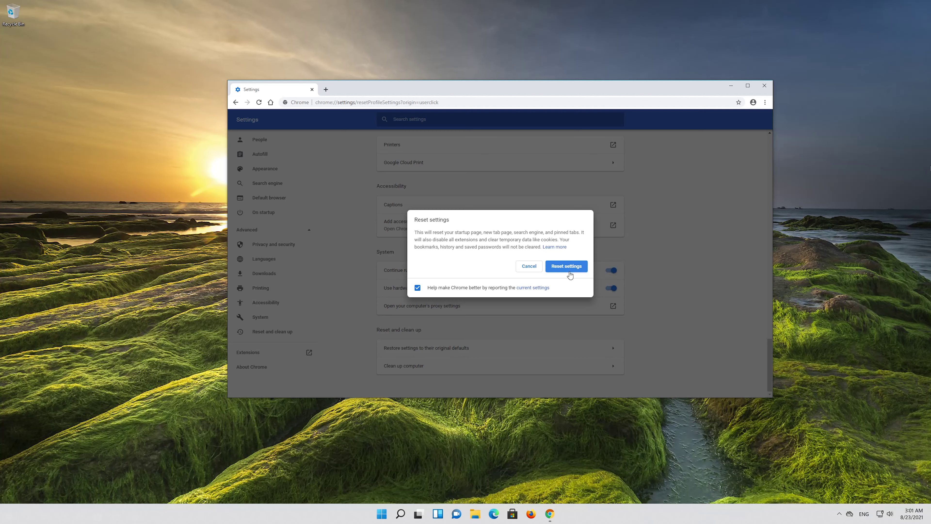